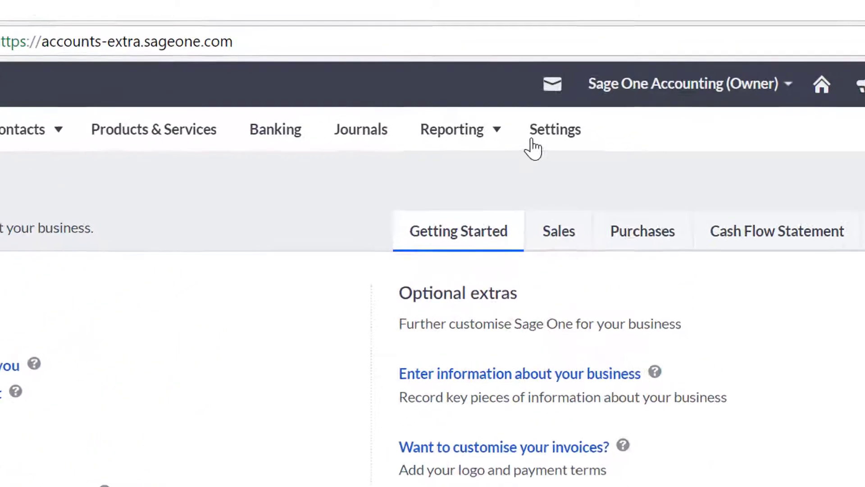
- Go to the Settings page to reach the Financial Settings section
click(545, 133)
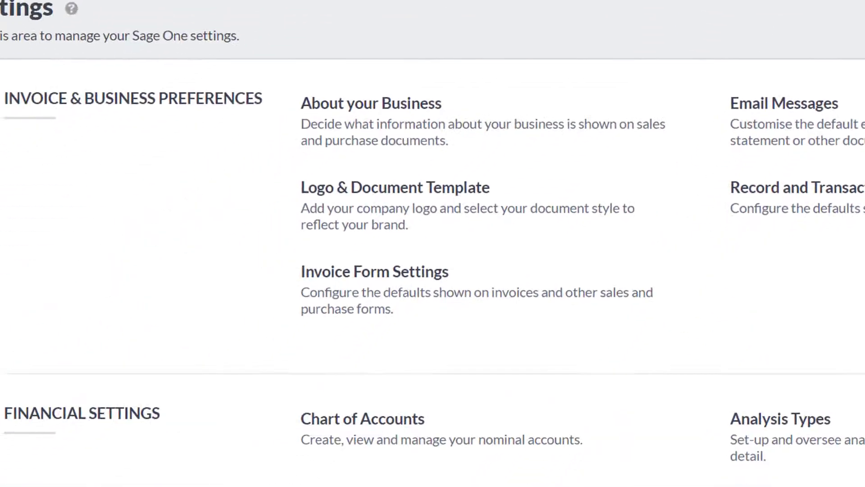
scroll(433, 243, down, 5)
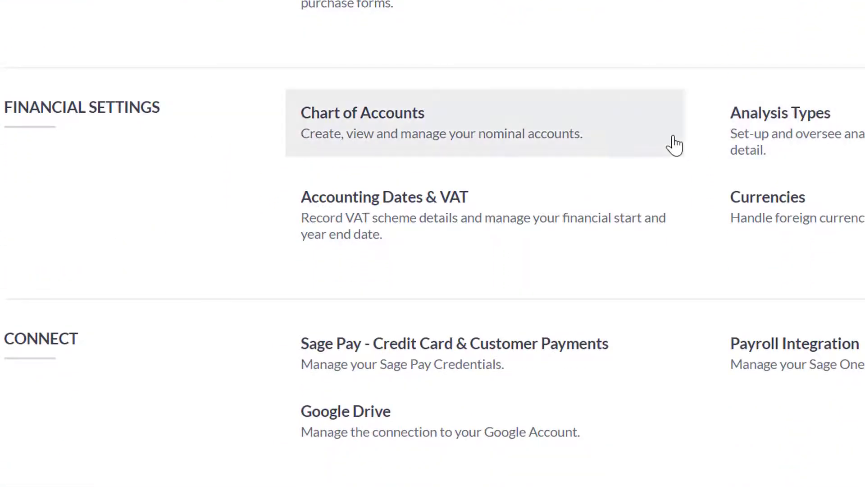
- In Accounting Dates & VAT, pick 31 December 2017 as the Year End Date
click(408, 205)
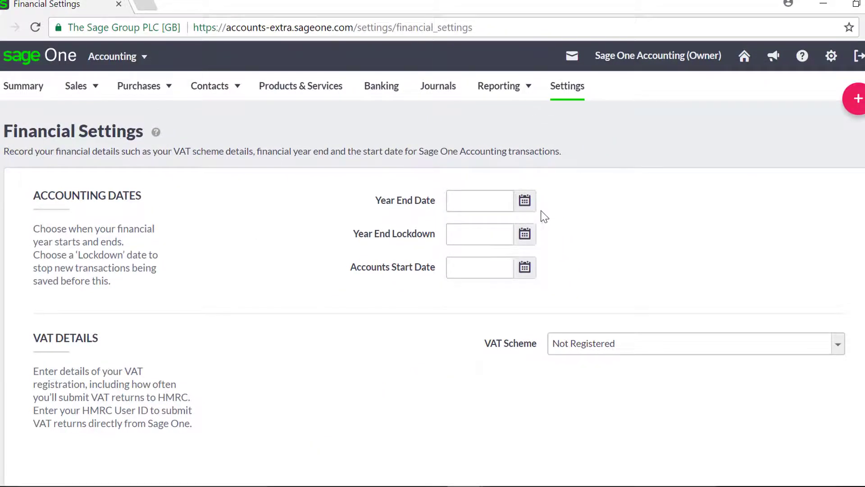
click(455, 201)
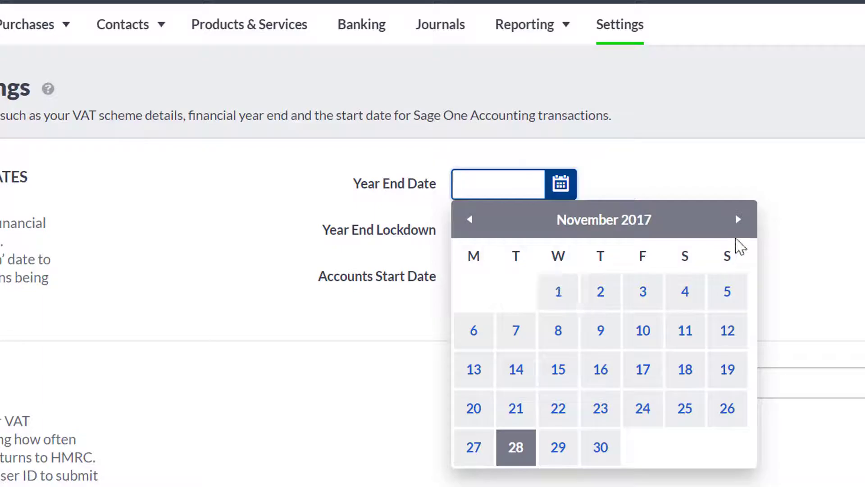
click(738, 230)
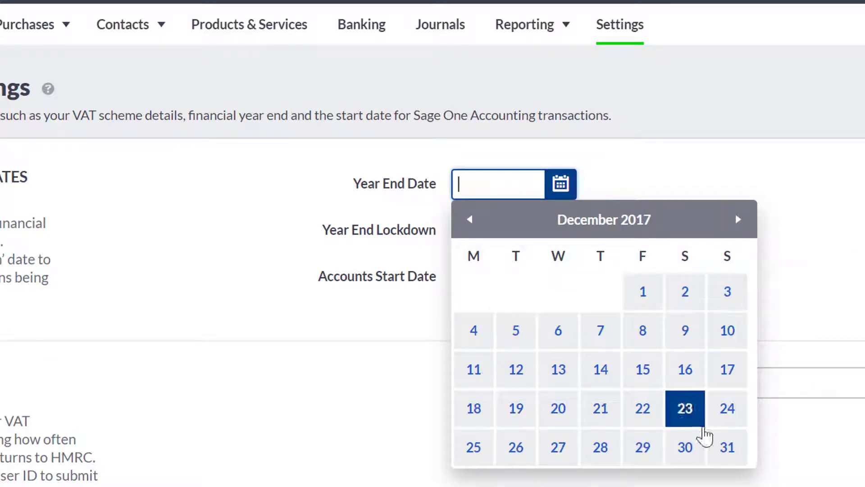
click(722, 445)
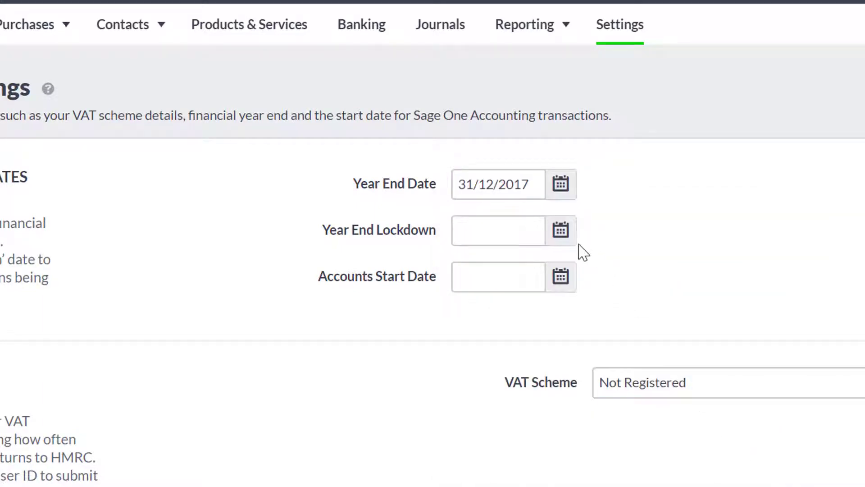
click(563, 242)
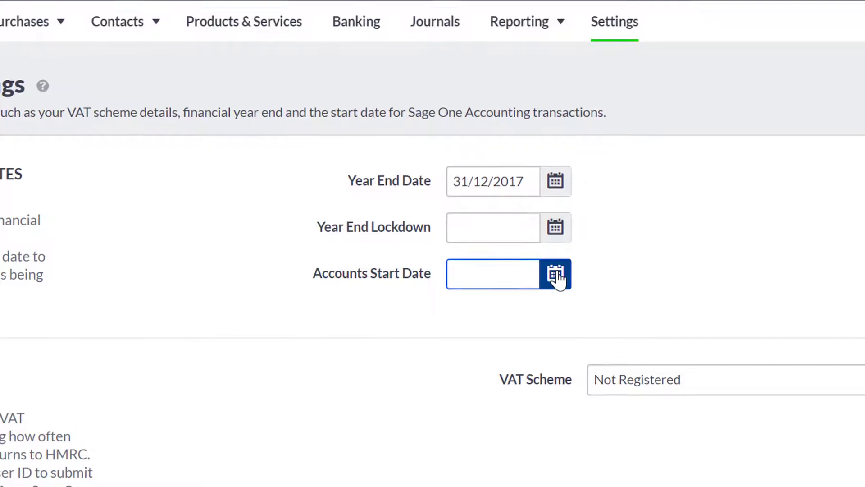
click(826, 289)
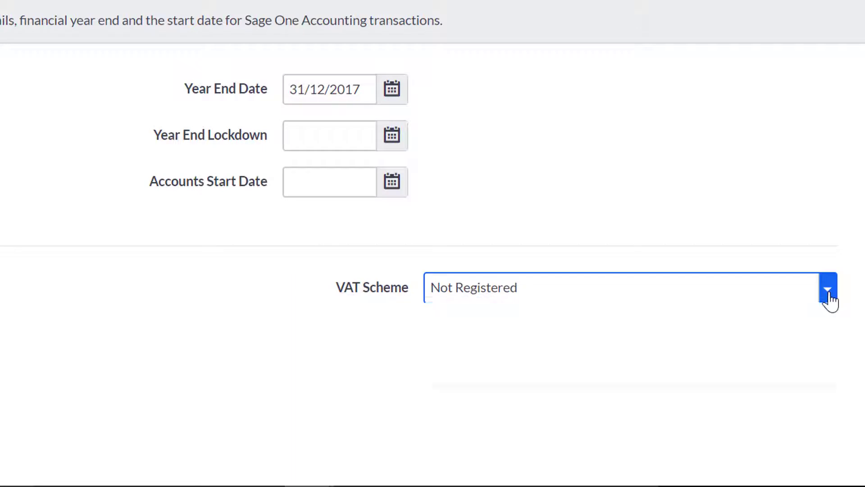
- Choose Standard from the VAT Scheme dropdown
click(829, 292)
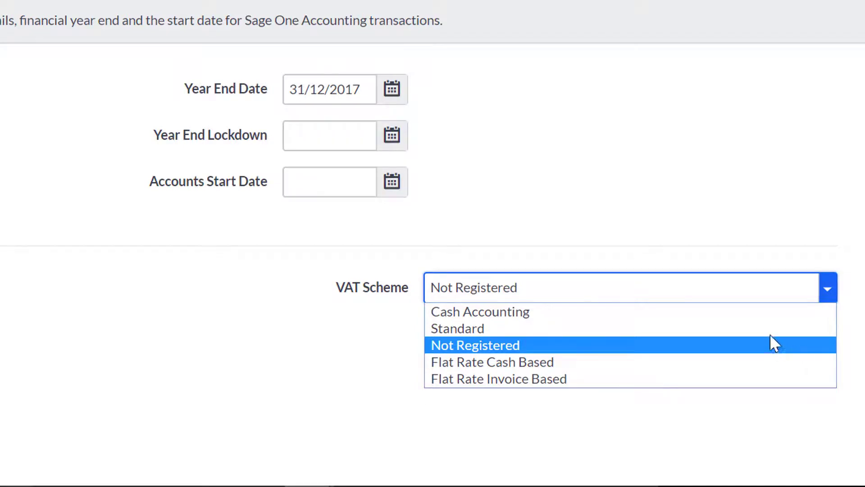
key(Up)
key(Return)
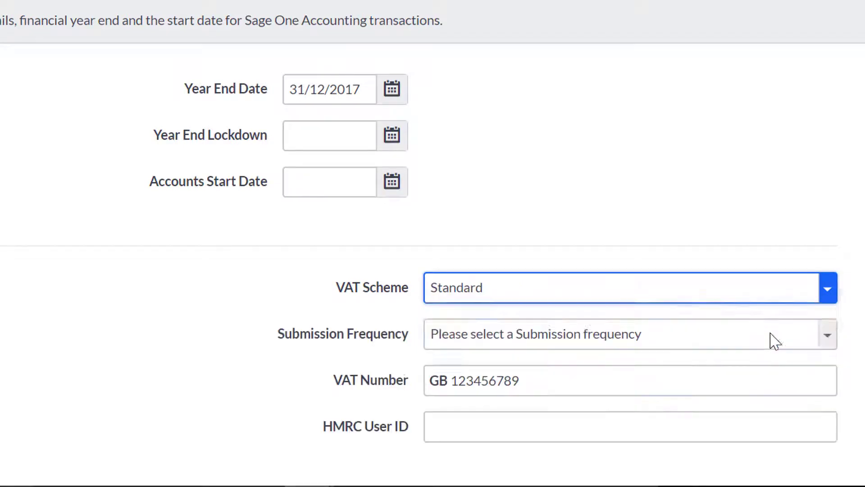
- Choose Quarterly as the VAT submission frequency
click(852, 314)
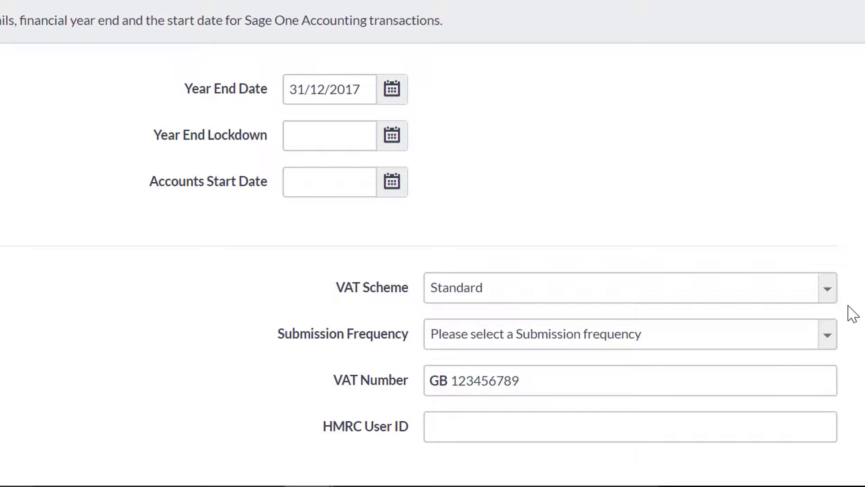
click(830, 343)
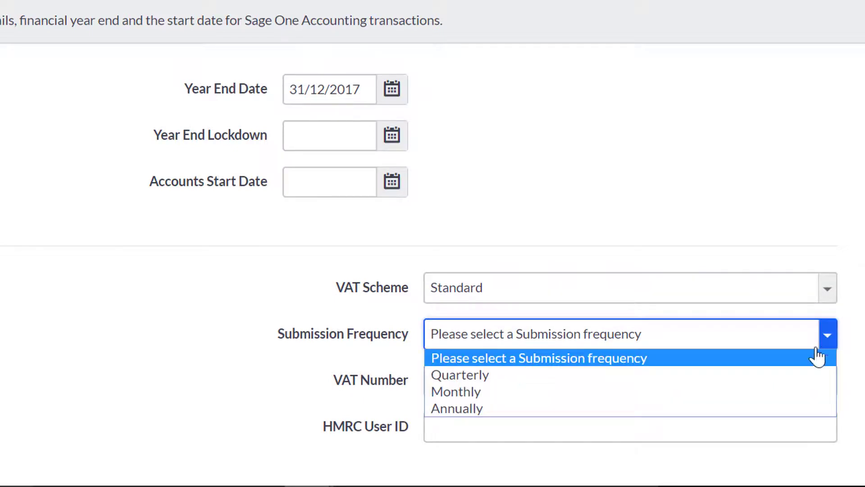
click(789, 377)
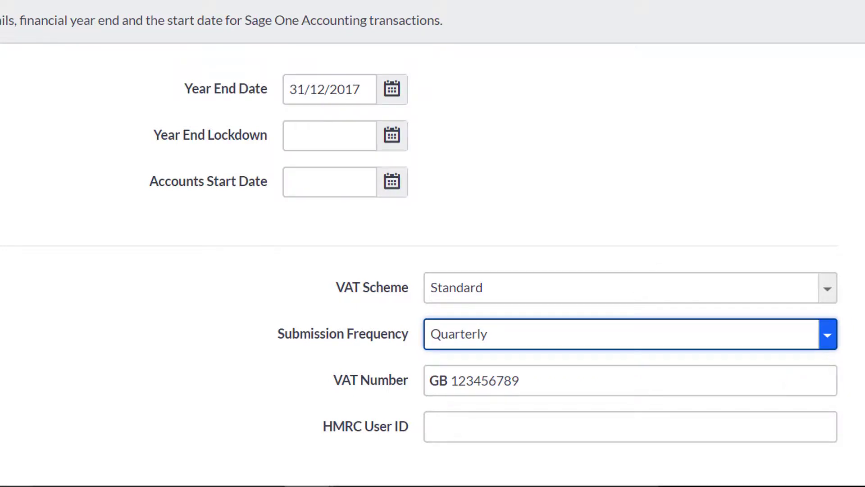
scroll(750, 422, down, 3)
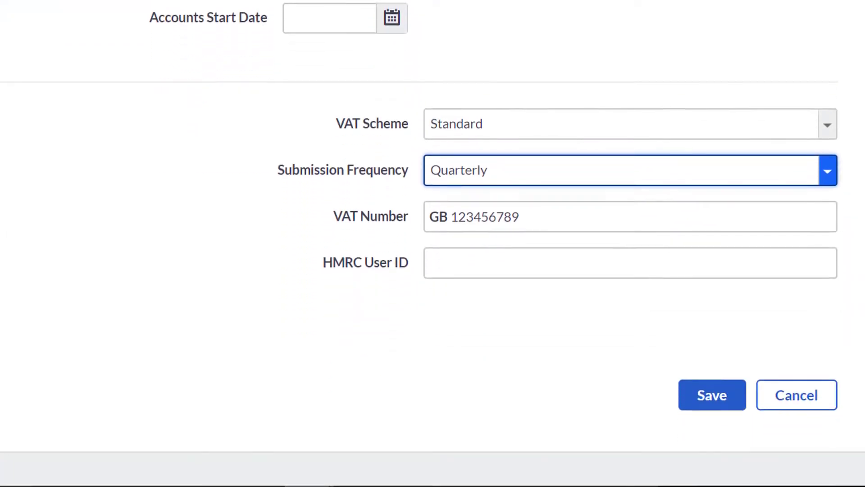
- Save the Financial Settings form
click(729, 406)
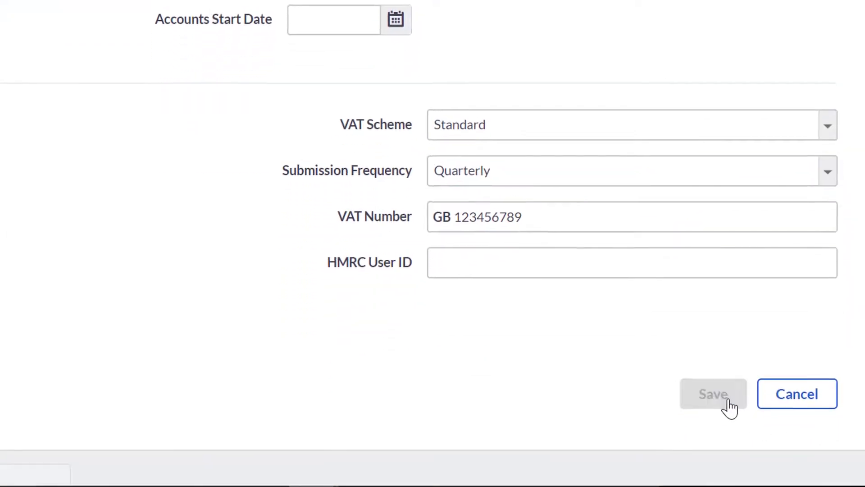